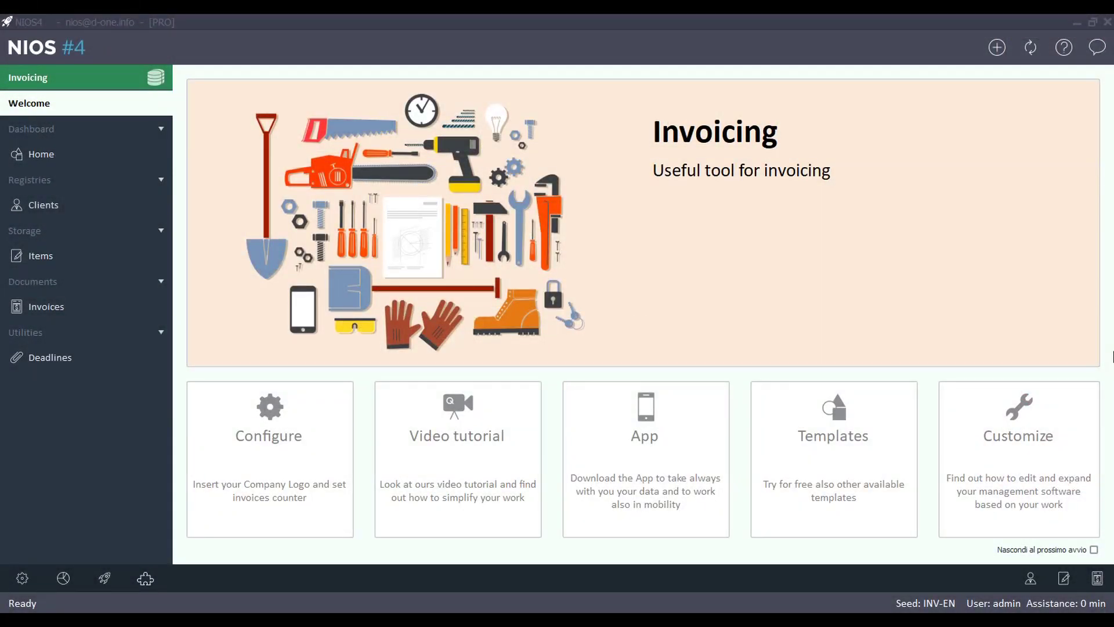
Step: Open NIOS4 Options from the gear icon to list the four installed databases
{"action": "left_click", "coordinate": [22, 579]}
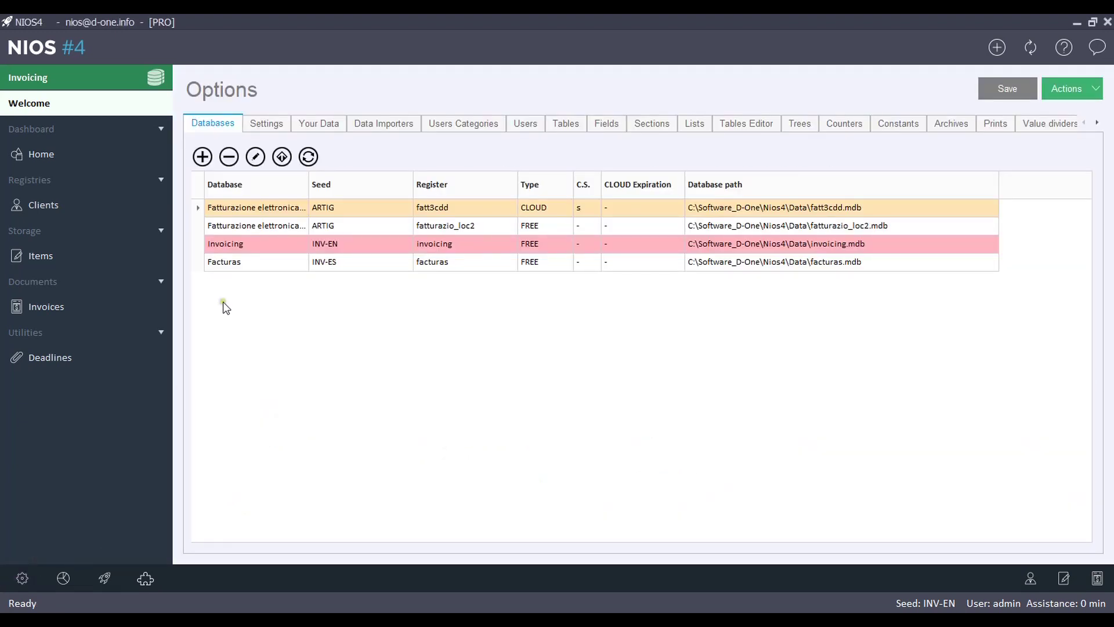
Step: Show the six existing tables and start a new table named 'try'
{"action": "left_click", "coordinate": [557, 127]}
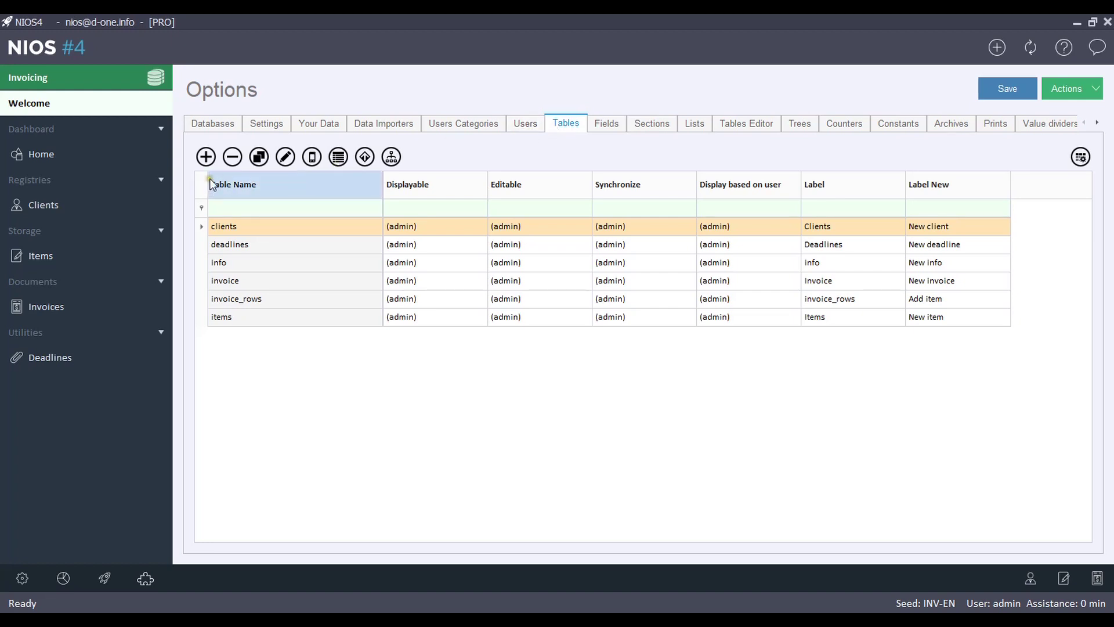
{"action": "left_click", "coordinate": [209, 159]}
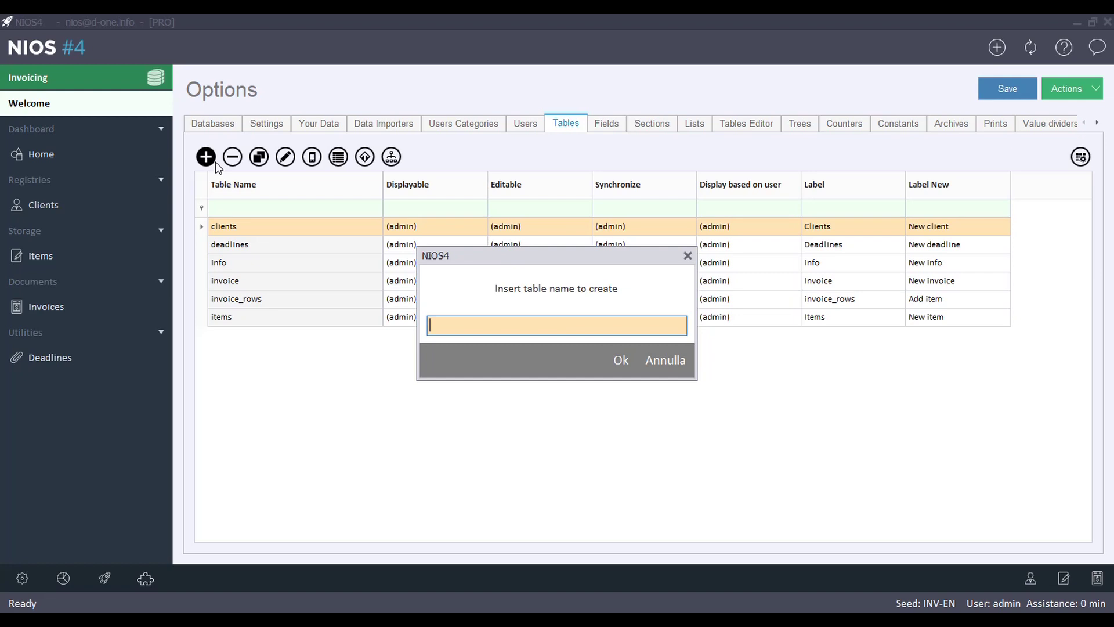
{"action": "type", "text": "t"}
{"action": "type", "text": "ry"}
Step: Confirm the 'try' table and close the New Field form without adding a field
{"action": "left_click", "coordinate": [621, 361]}
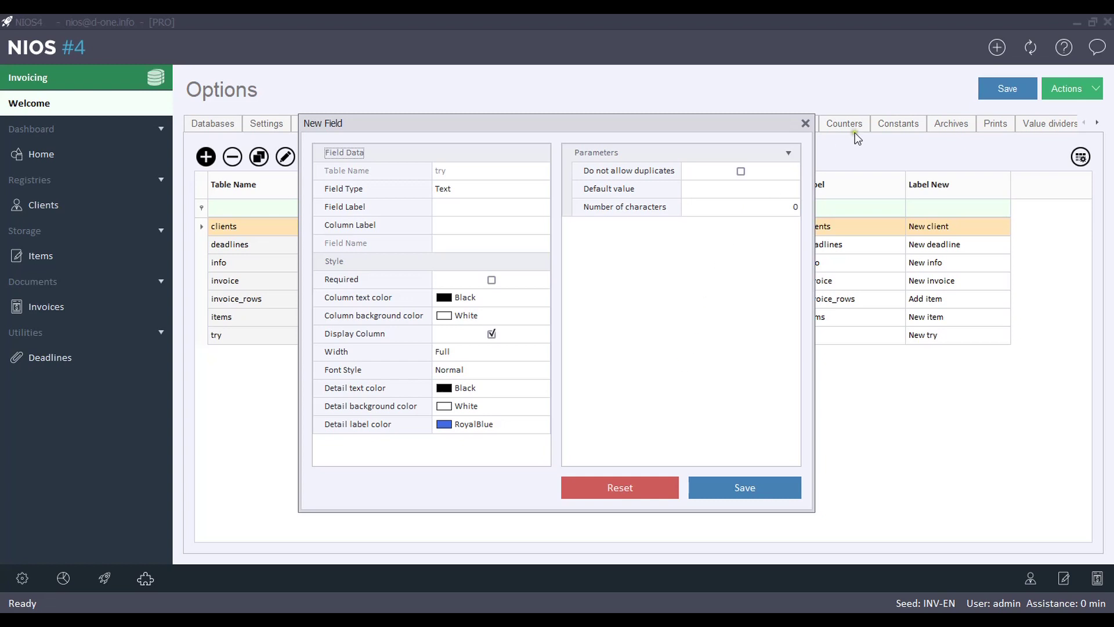
{"action": "left_click", "coordinate": [805, 122]}
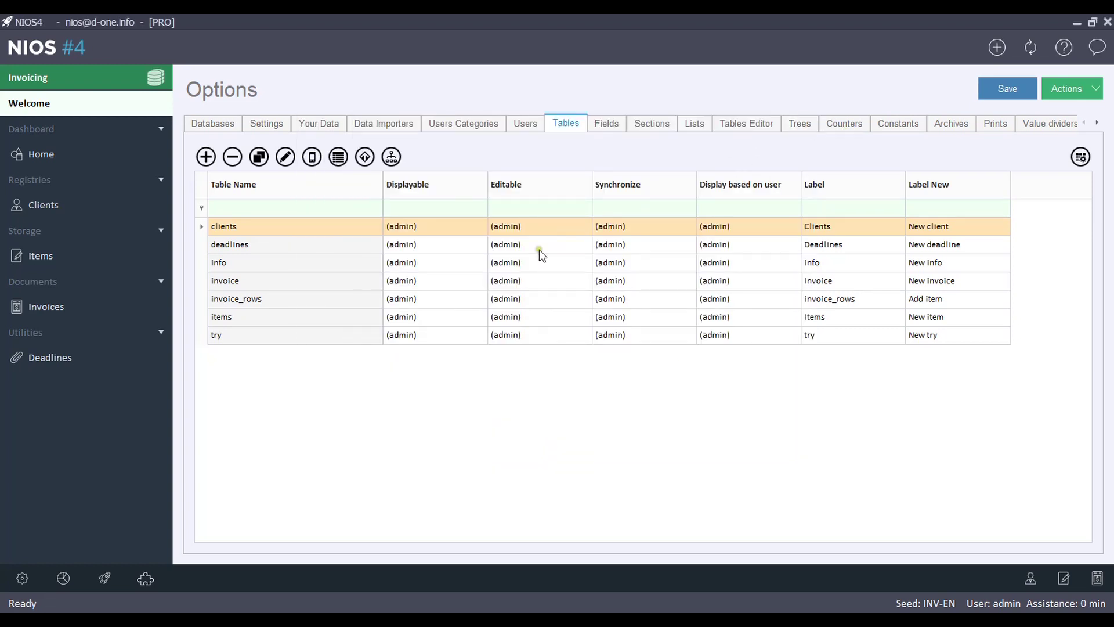
Step: Remove the 'try' table after confirming, then select the items table
{"action": "left_click", "coordinate": [355, 339]}
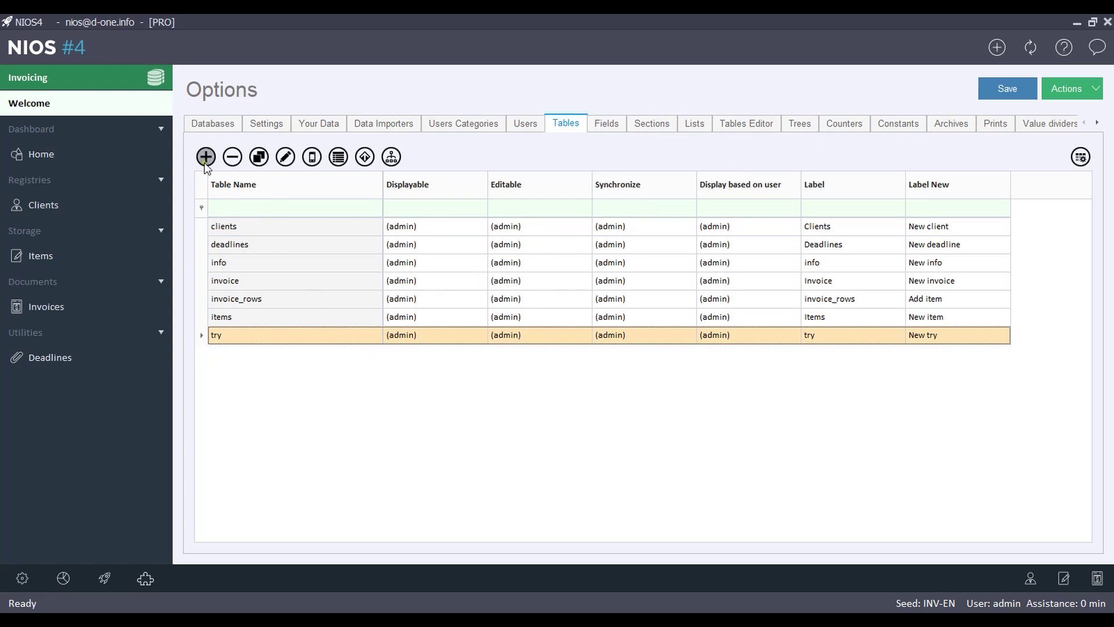
{"action": "left_click", "coordinate": [241, 164]}
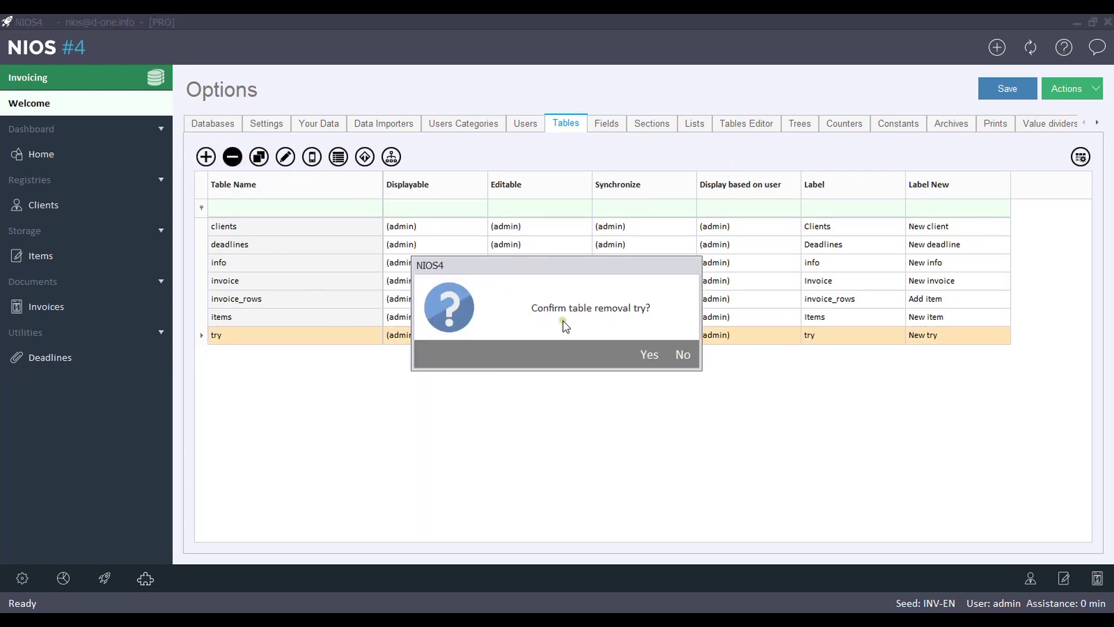
{"action": "left_click", "coordinate": [647, 355]}
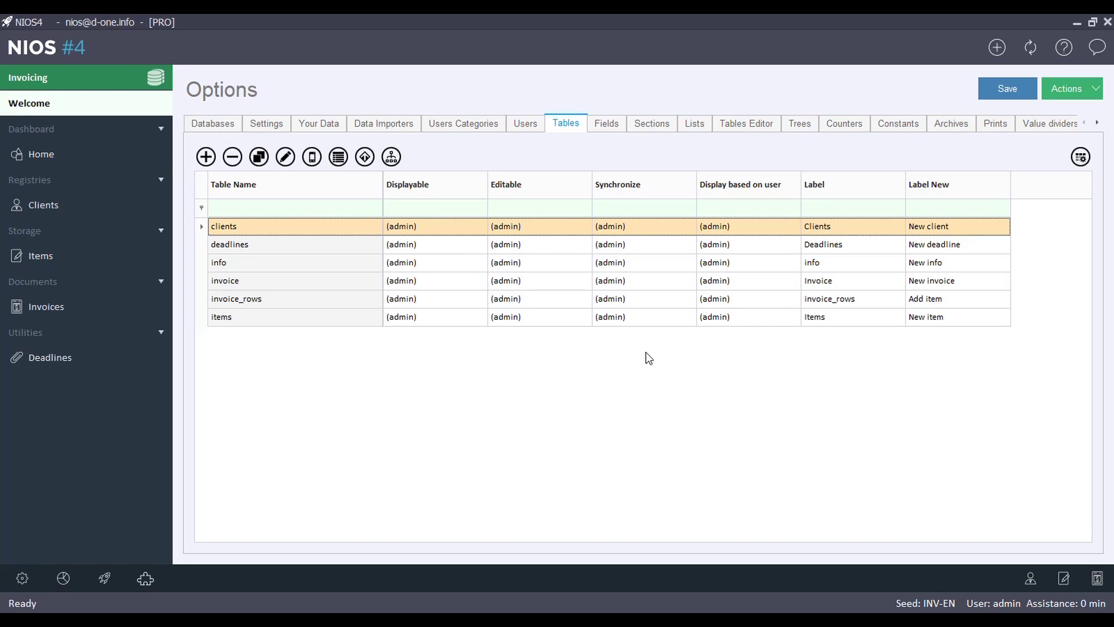
{"action": "left_click", "coordinate": [353, 321]}
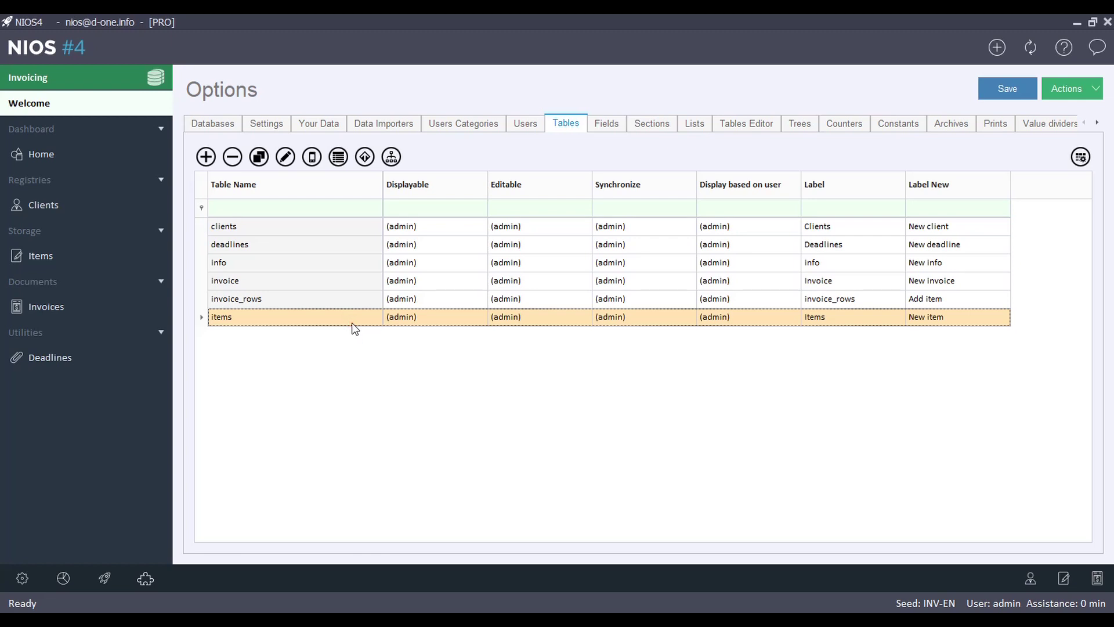
Step: Duplicate items into a new table called 'try2' and confirm
{"action": "left_click", "coordinate": [259, 157]}
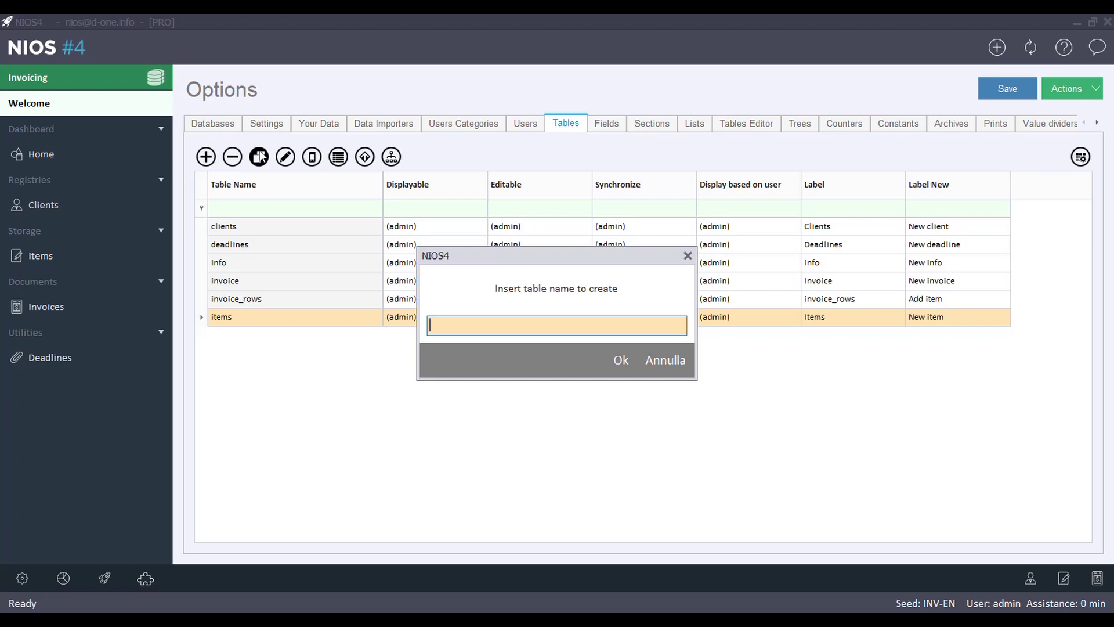
{"action": "type", "text": "t"}
{"action": "type", "text": "ry2"}
{"action": "left_click", "coordinate": [621, 359]}
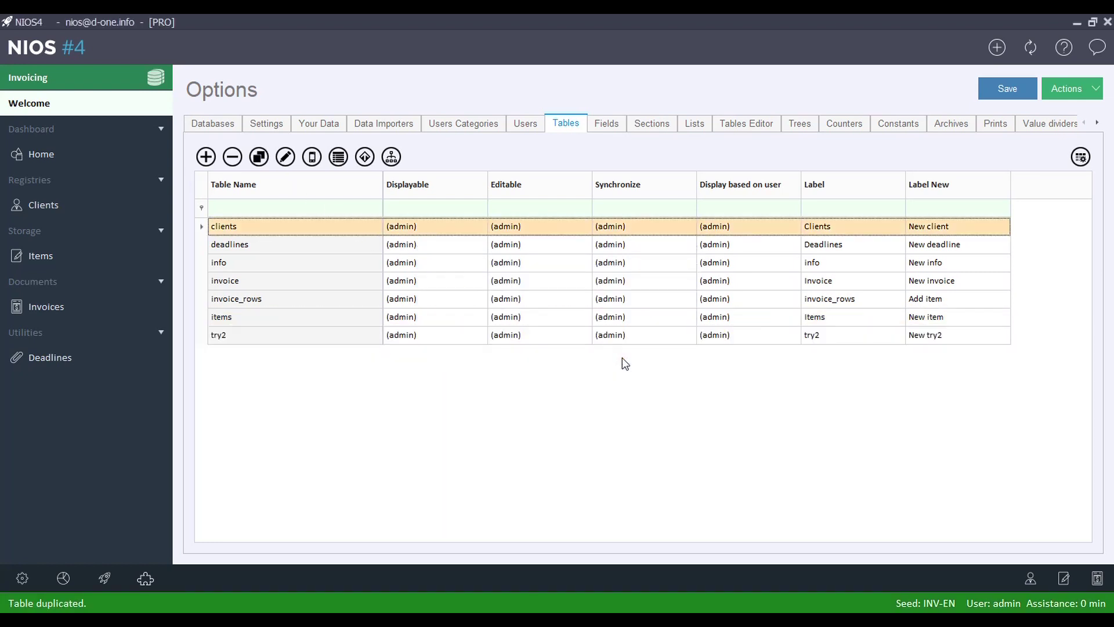